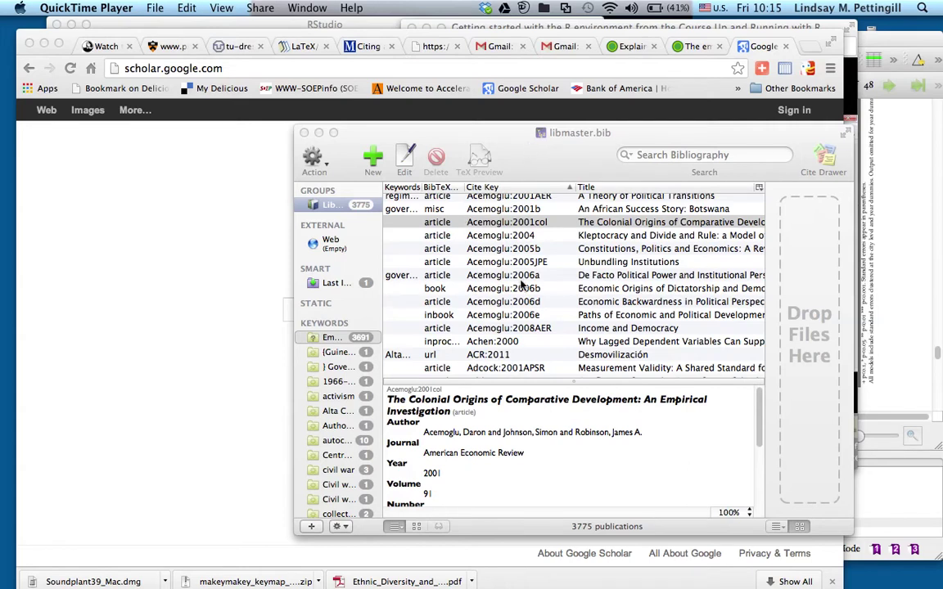
Step: Open the Acemoglu:2006b entry, 'Economic Origins of Dictatorship and Democracy', in the editor
scroll(522, 283, down, 5)
scroll(521, 284, up, 2)
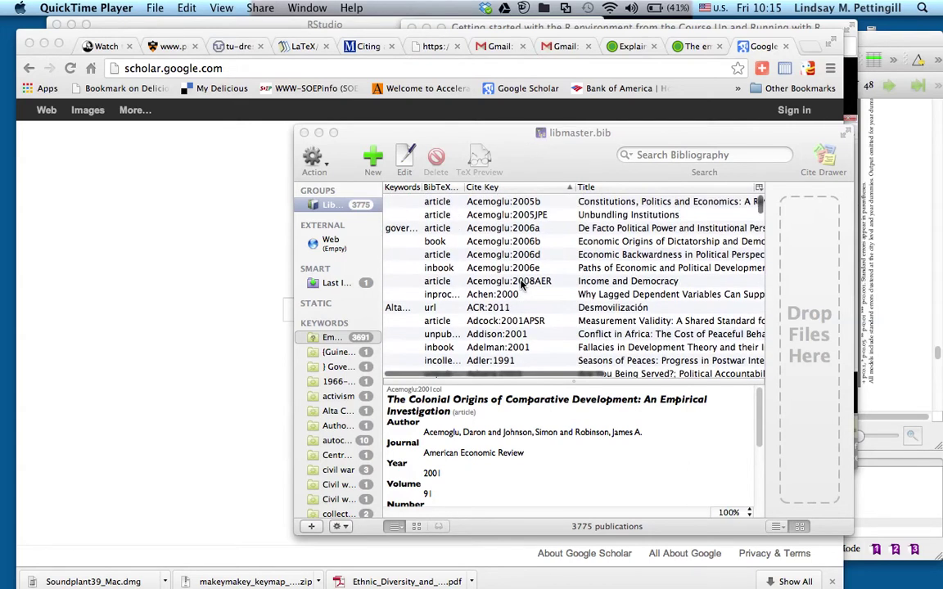
click(506, 242)
double_click(506, 243)
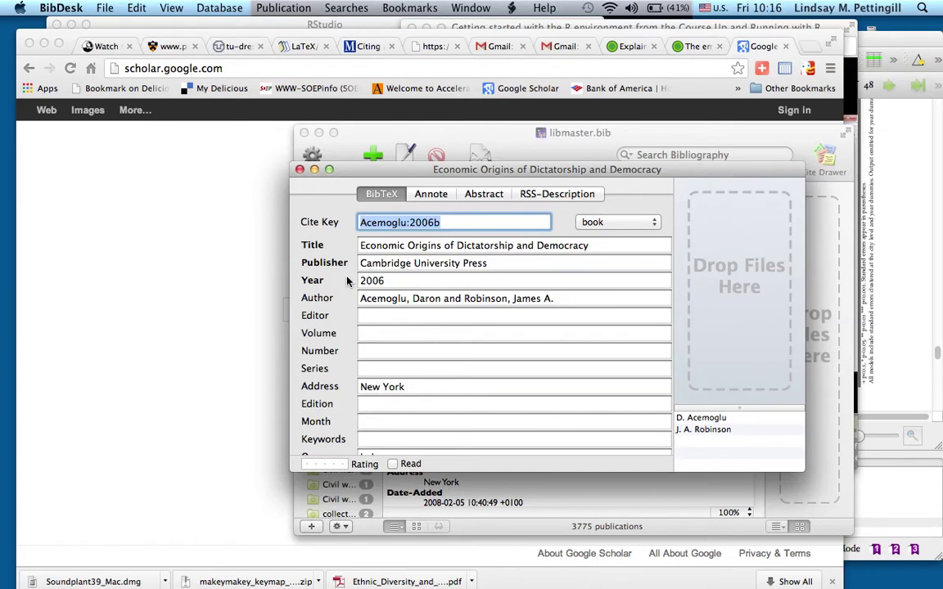
Step: After reviewing the book's BibTeX fields, switch to Chrome showing Google Scholar
key(super+Tab)
key(super+Tab)
key(super+Tab)
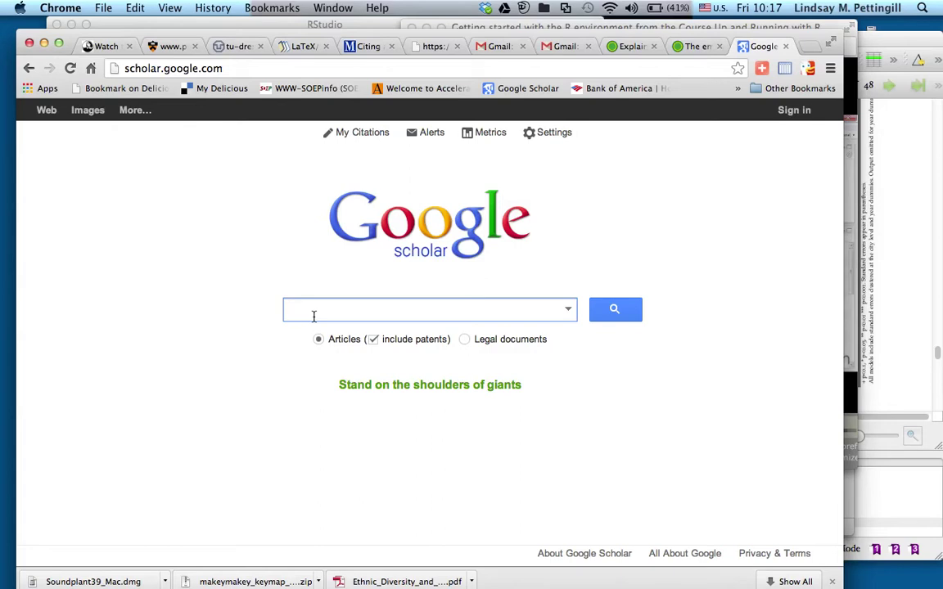
Step: Search Scholar for 'Odessa: Genius and Death in a City of Dreams' and open its citation options
text(odessa)
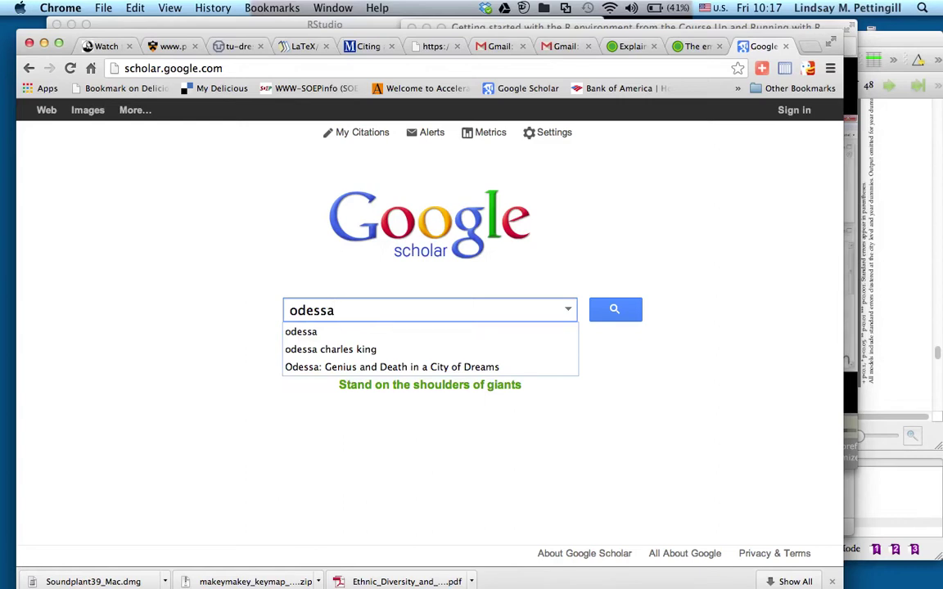
key(Down)
key(Down)
key(Down)
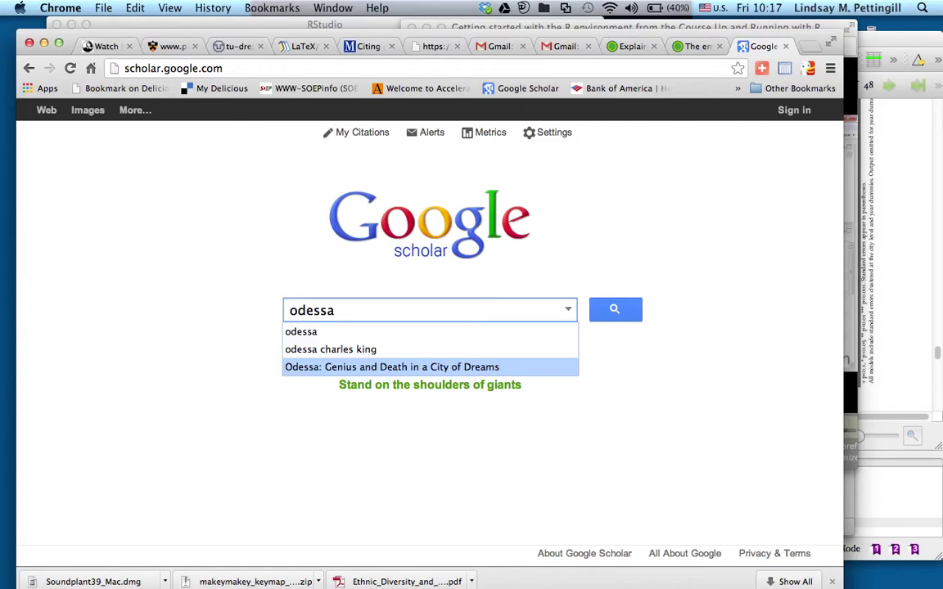
key(Return)
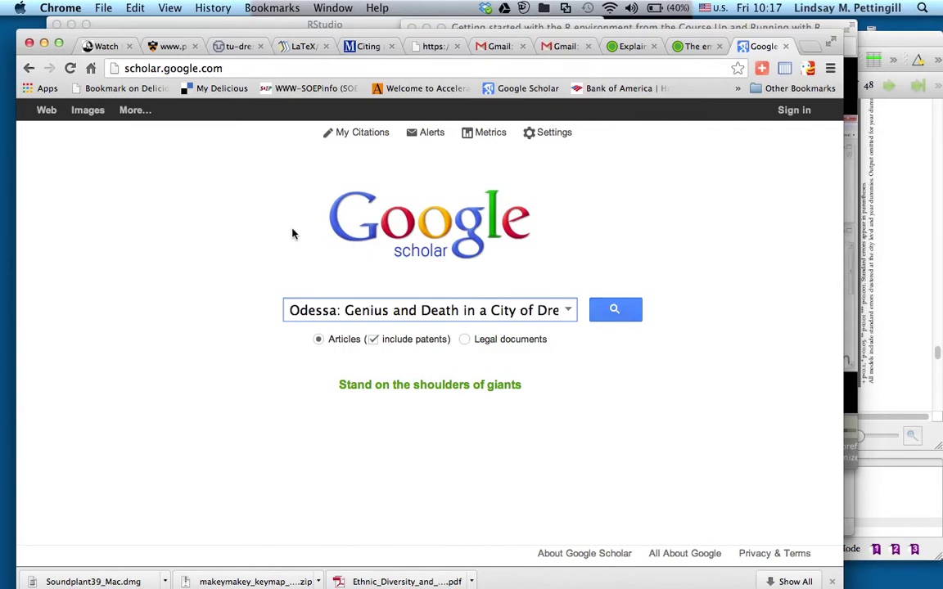
click(614, 310)
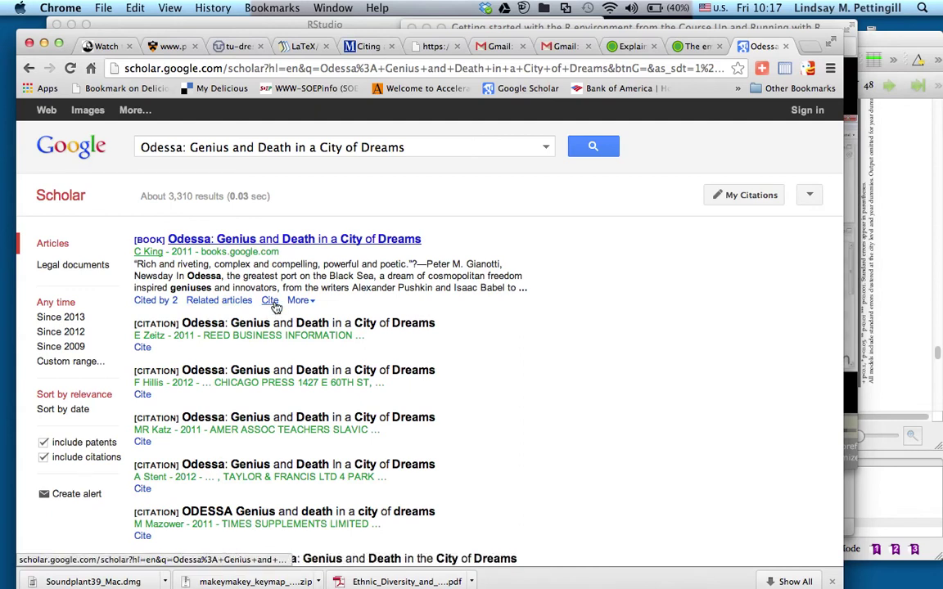
click(273, 303)
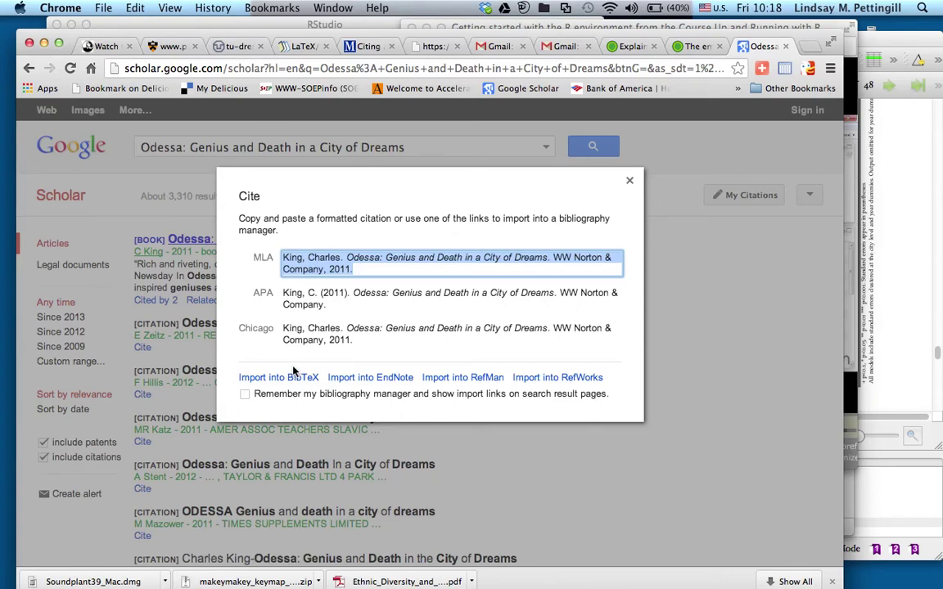
Step: Show the Odessa book's BibTeX record (king2011odessa) and select all of its text
click(291, 381)
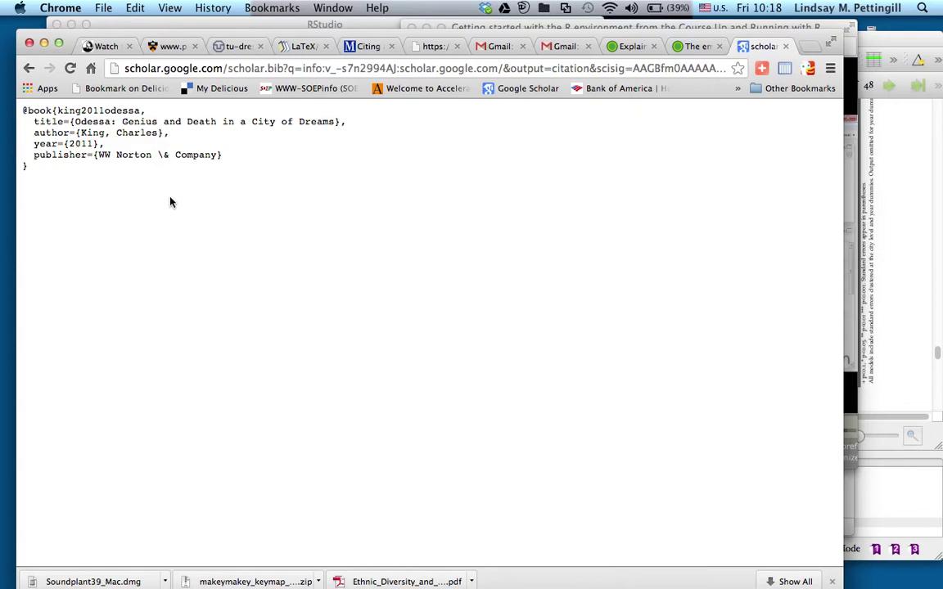
key(super+a)
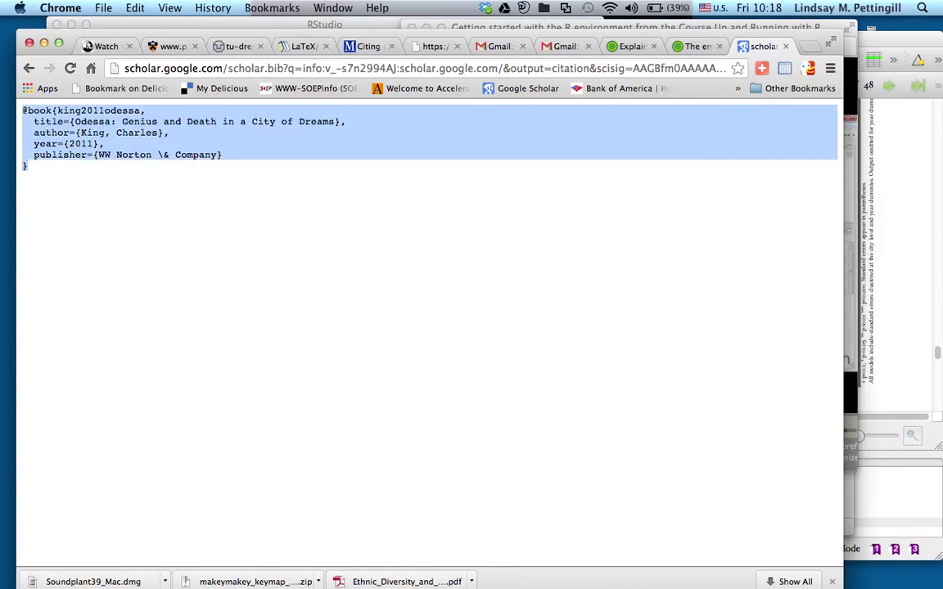
key(super+Tab)
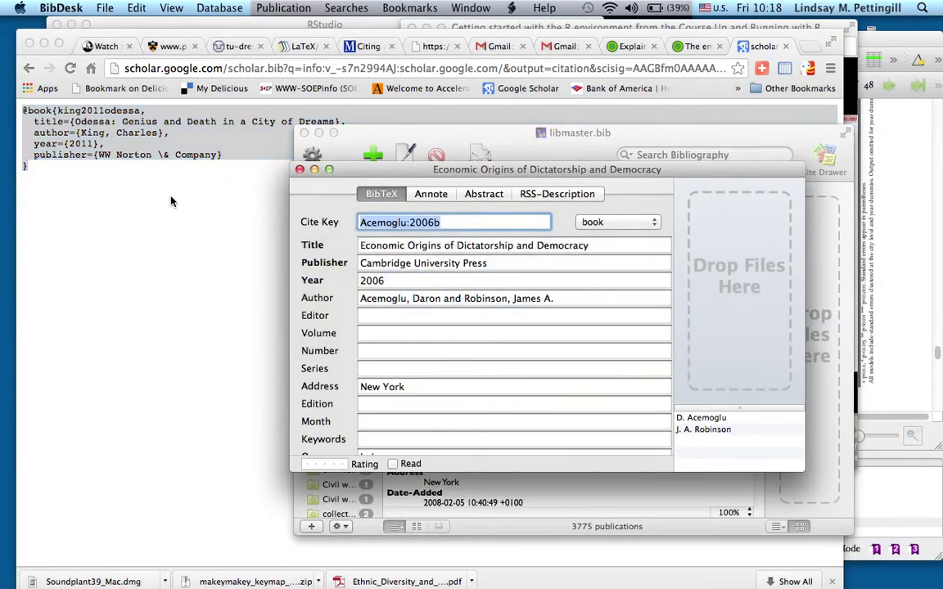
Step: Return to BibDesk and close the Economic Origins entry editor
key(super+Tab)
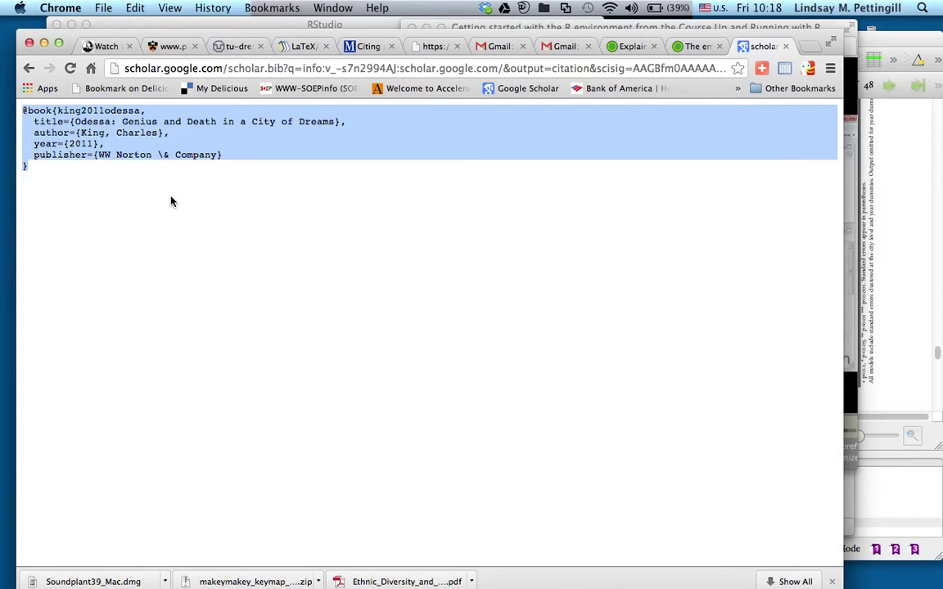
key(super+Tab)
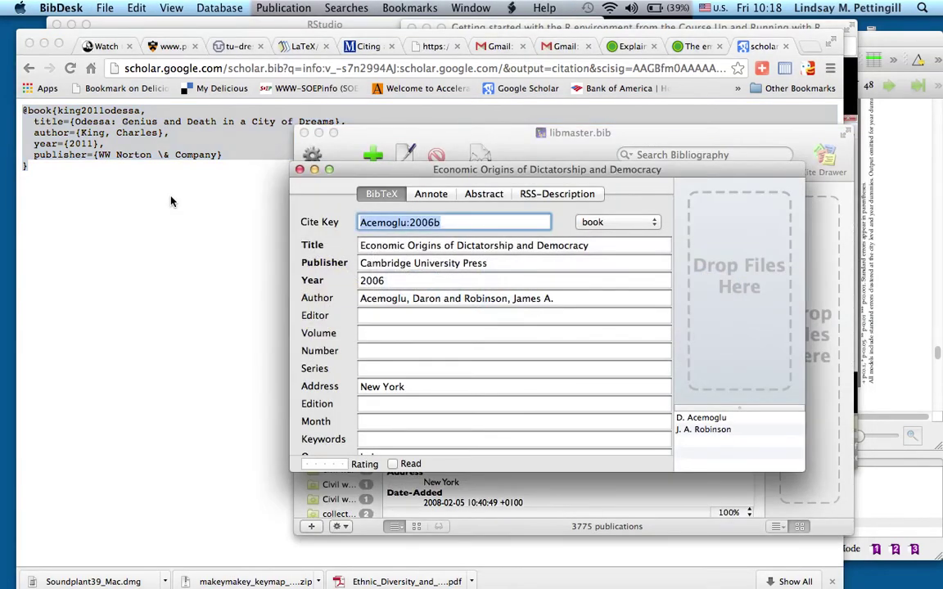
click(299, 169)
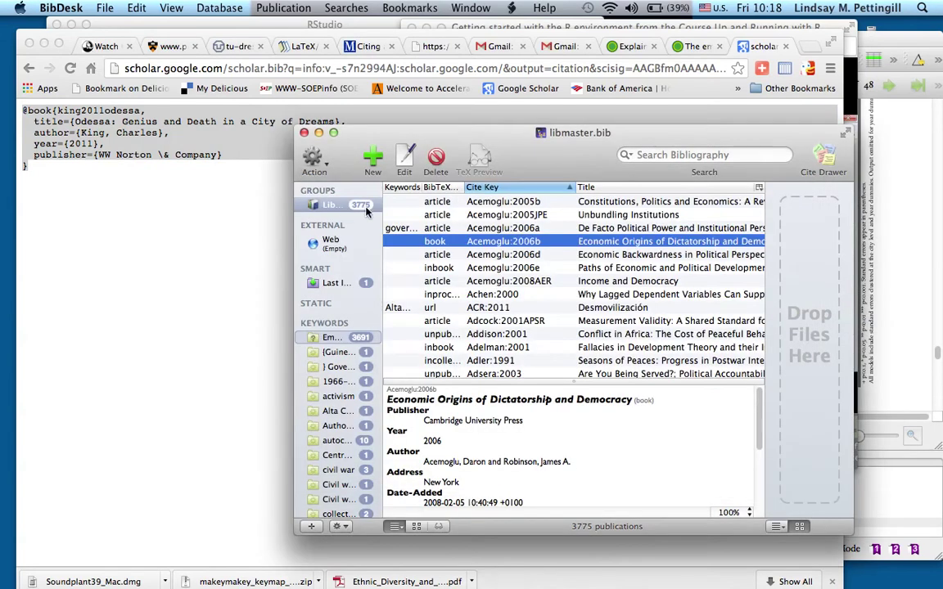
Step: Create a blank publication, discard it unedited, and delete the leftover Empty Title row
click(365, 155)
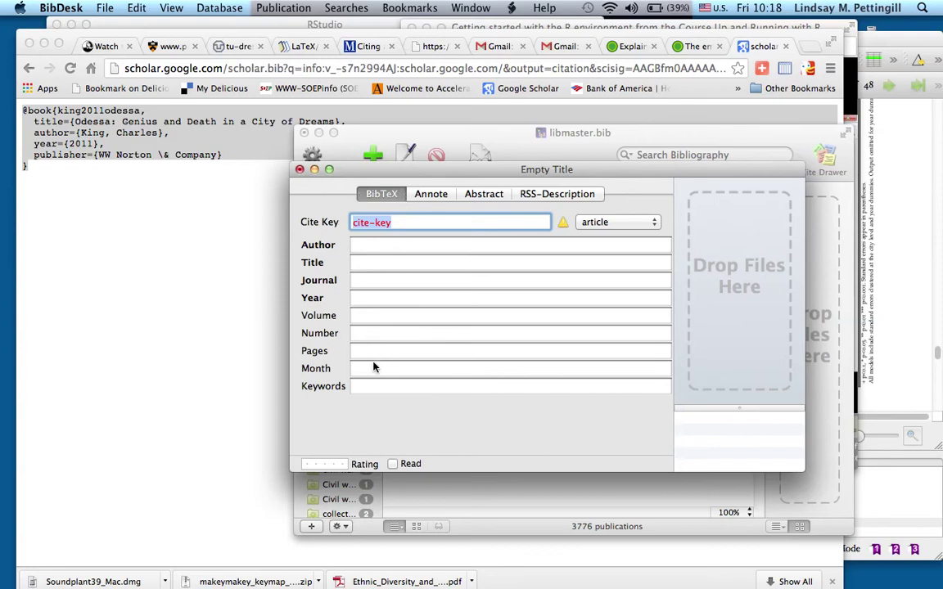
click(300, 170)
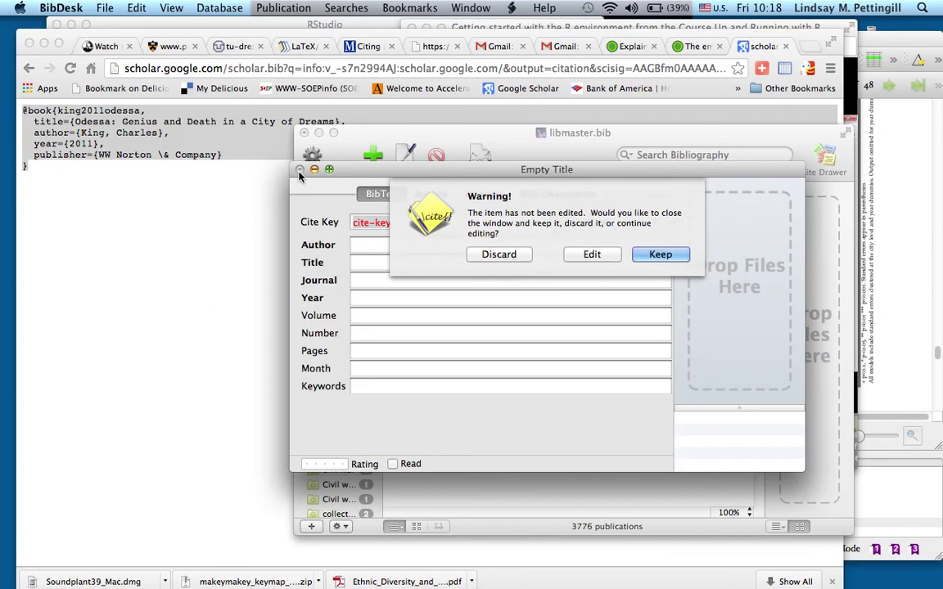
click(516, 255)
key(super+BackSpace)
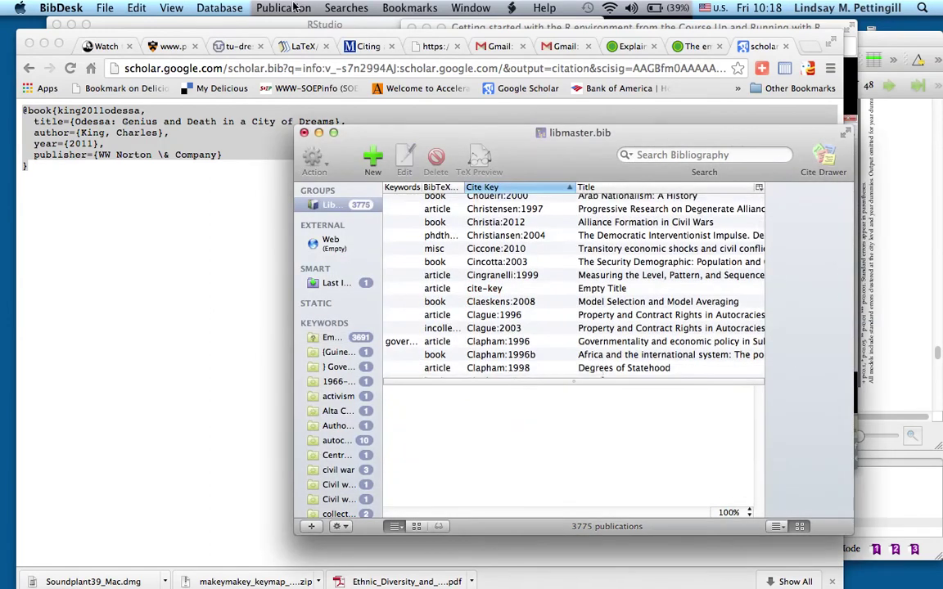
click(293, 6)
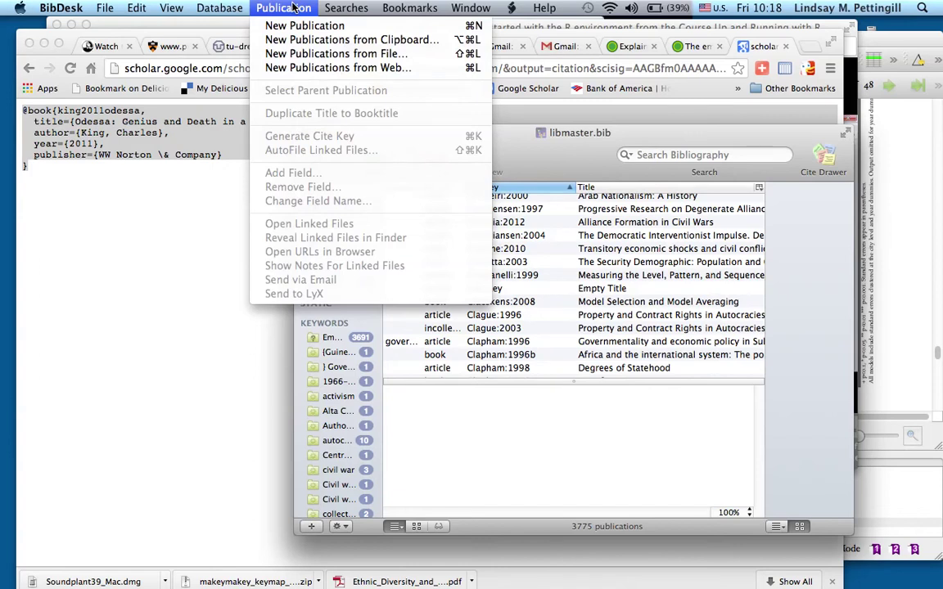
Step: Add the king2011odessa book from the copied BibTeX, check its fields, and save the library
click(327, 39)
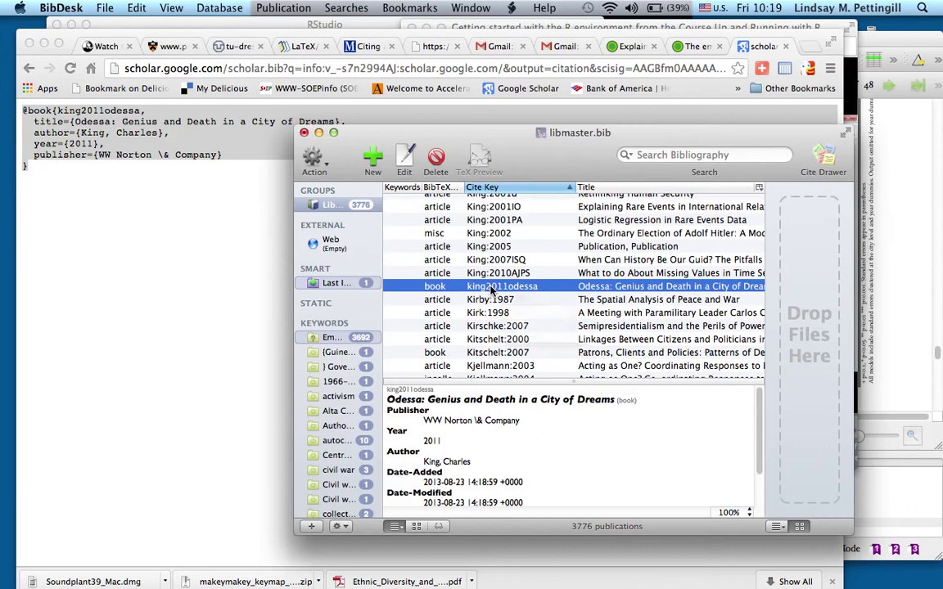
double_click(492, 291)
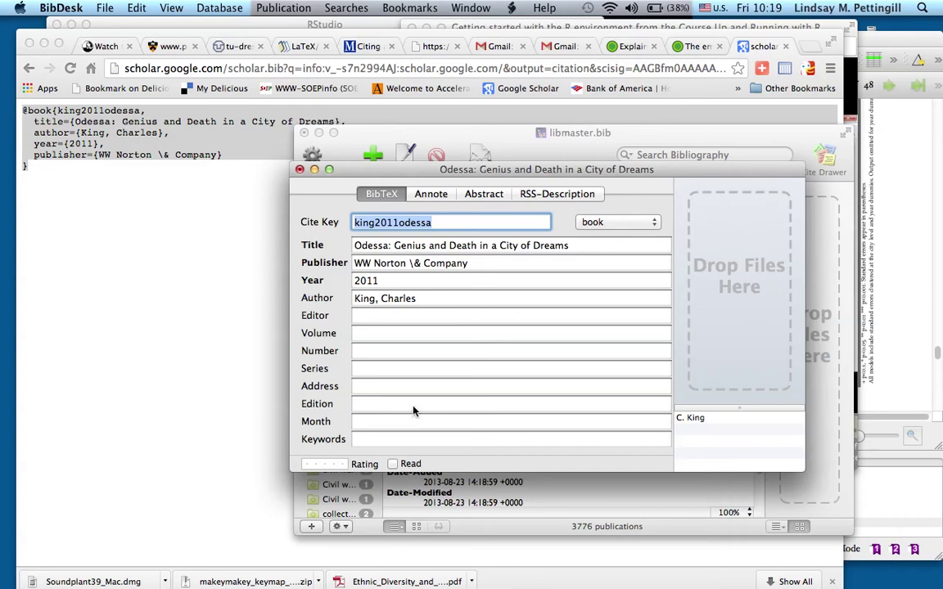
click(300, 169)
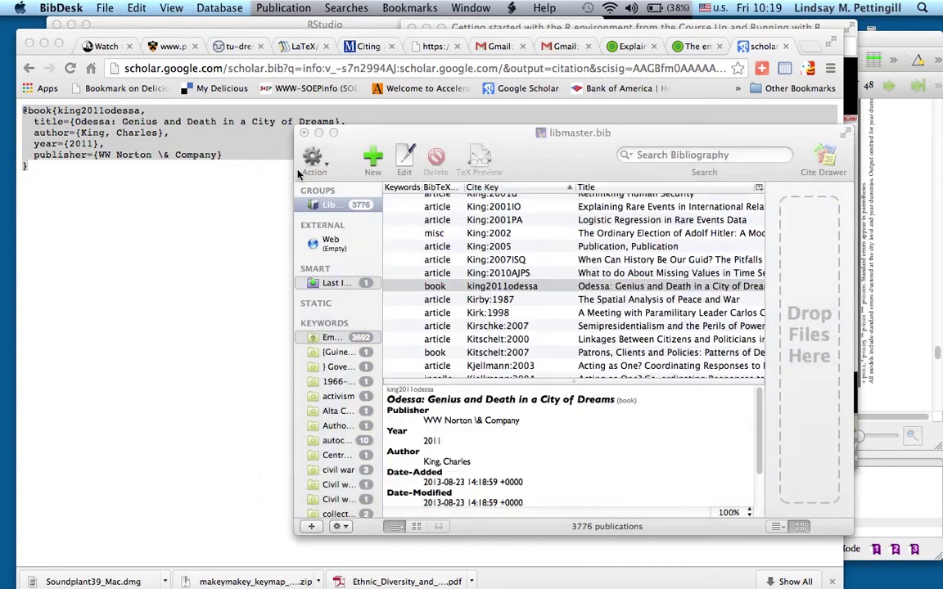
key(super+s)
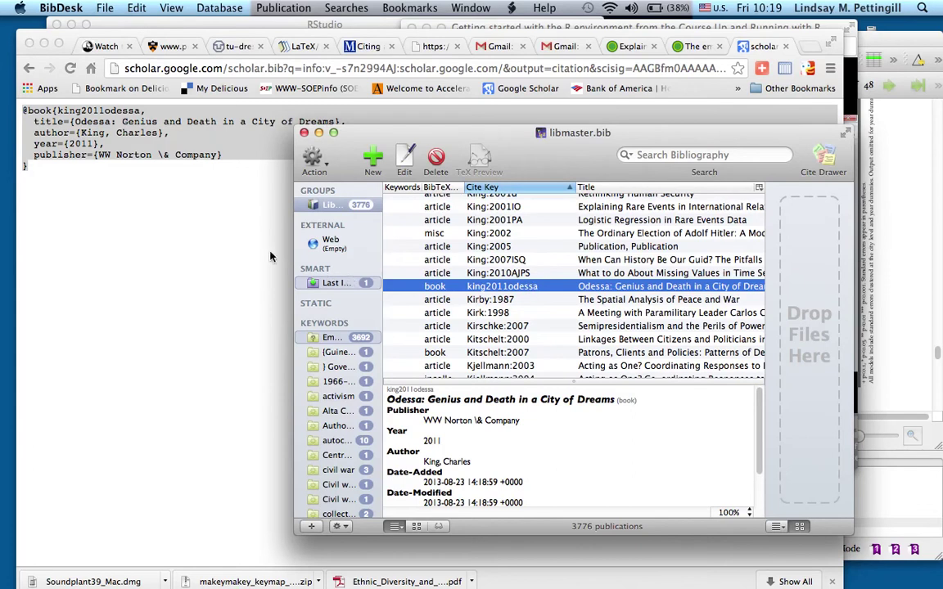
click(208, 246)
key(super+a)
Step: Go back in Scholar and replace the query with 'putnam e pluribus unum'
click(28, 68)
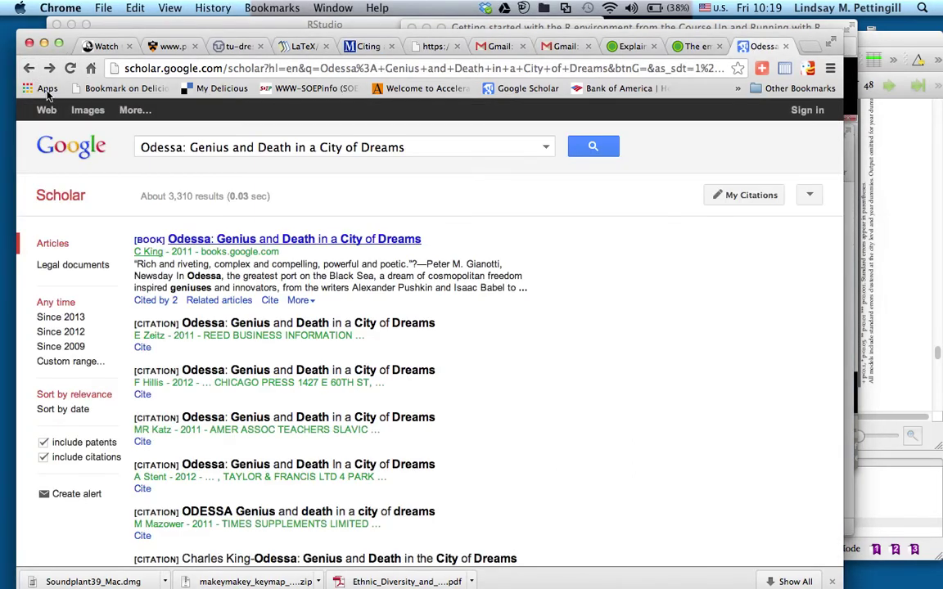
click(190, 151)
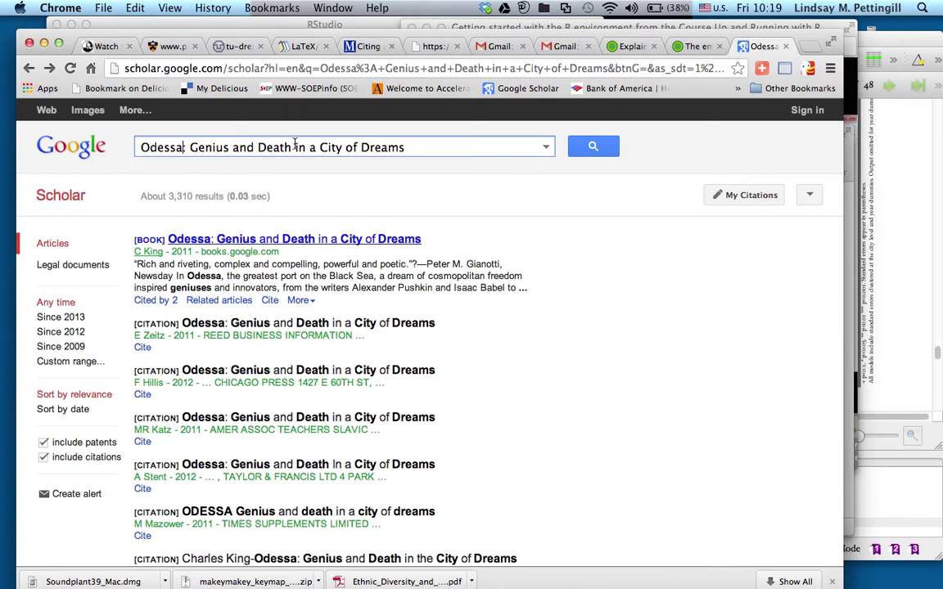
key(super+a)
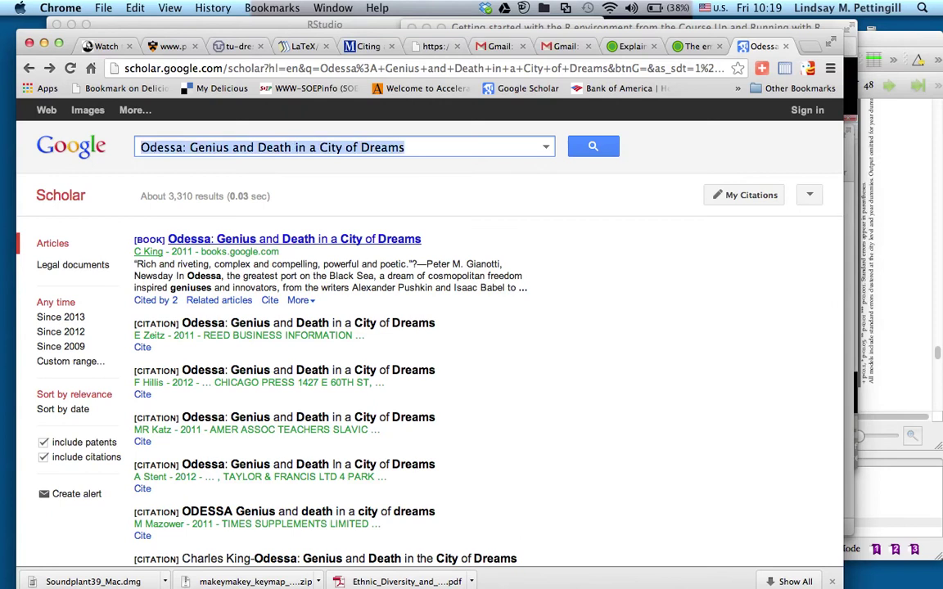
text(putnam )
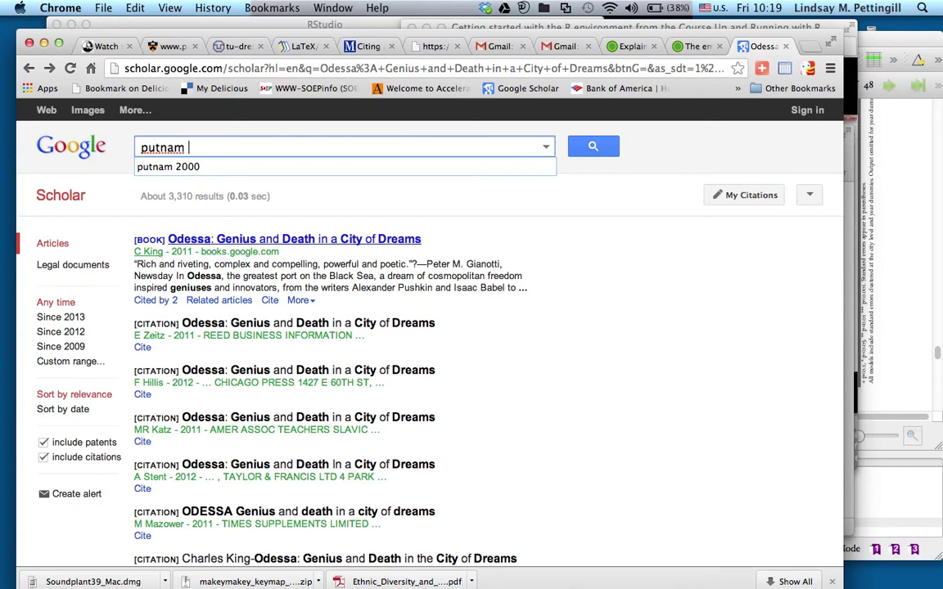
text(e plur)
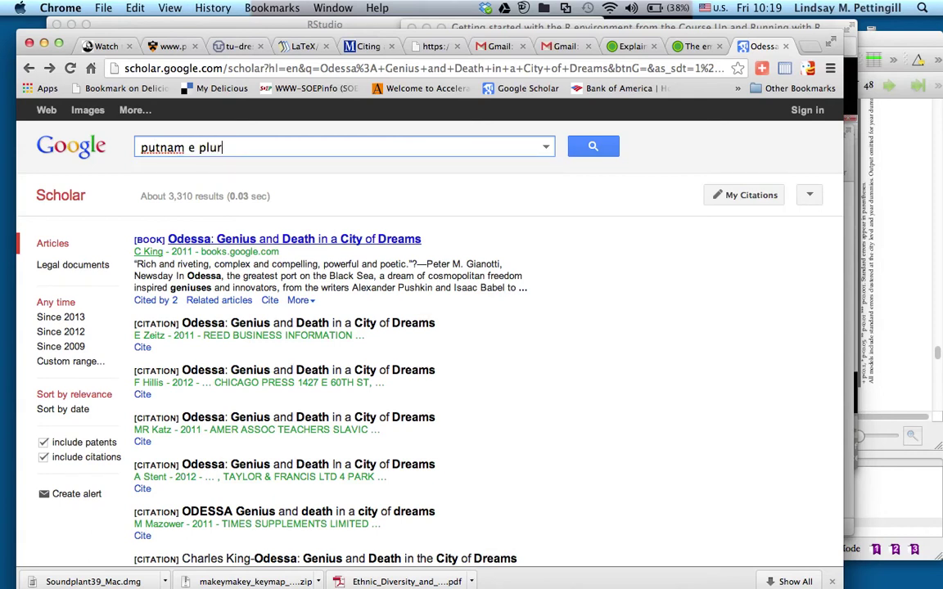
text(ibus unum)
key(Return)
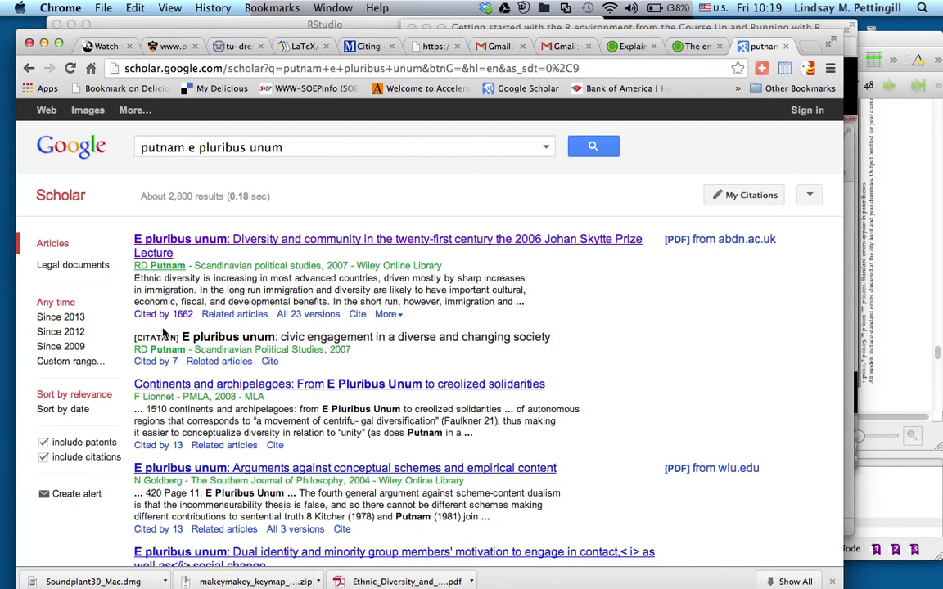
Step: Open the E pluribus unum article's BibTeX record, select all of it, and return to BibDesk
click(357, 316)
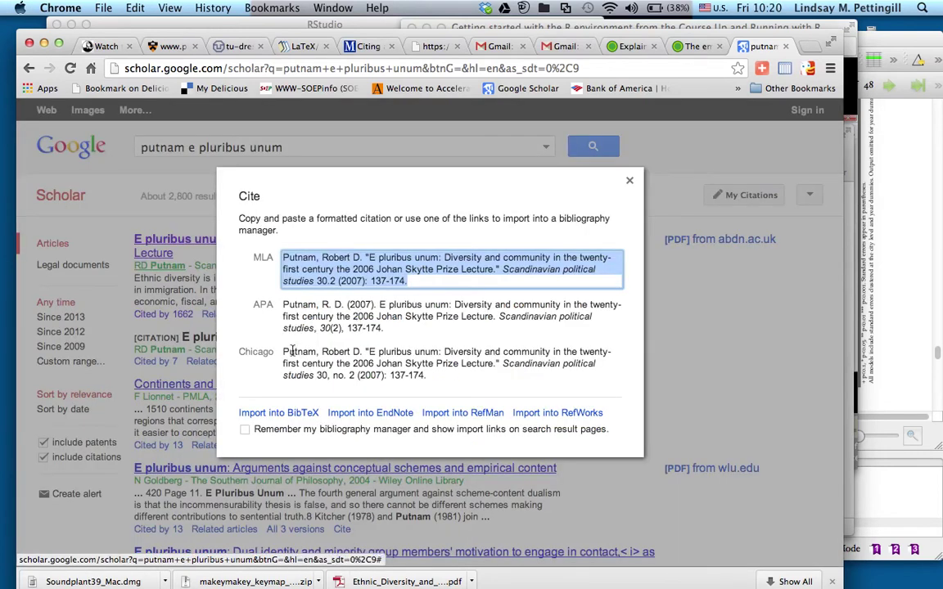
click(281, 413)
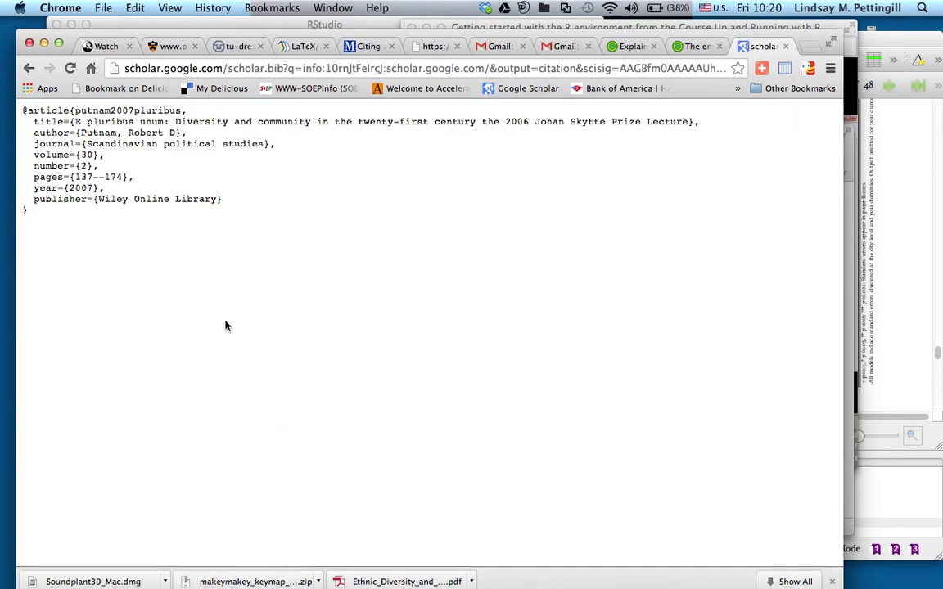
key(super+a)
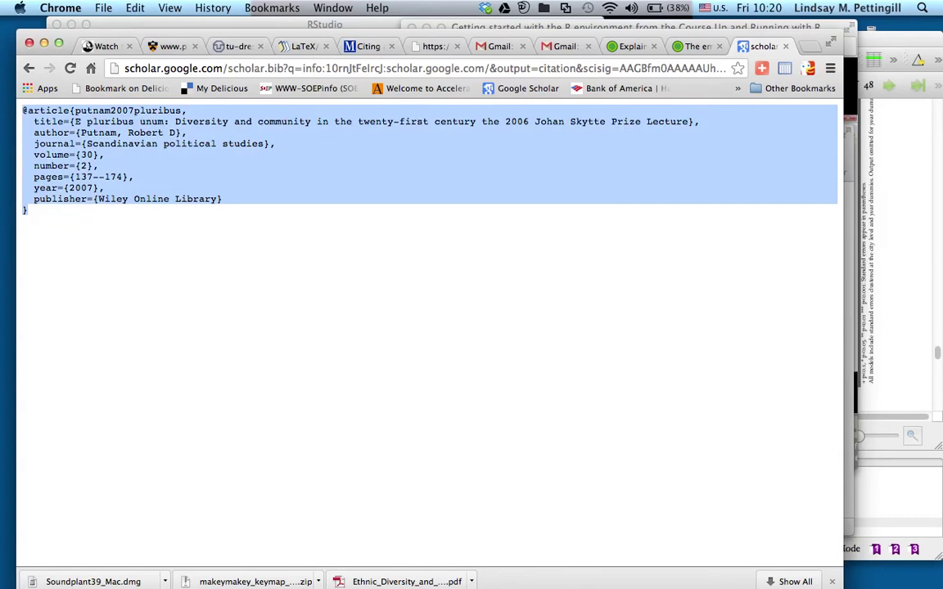
key(super+Tab)
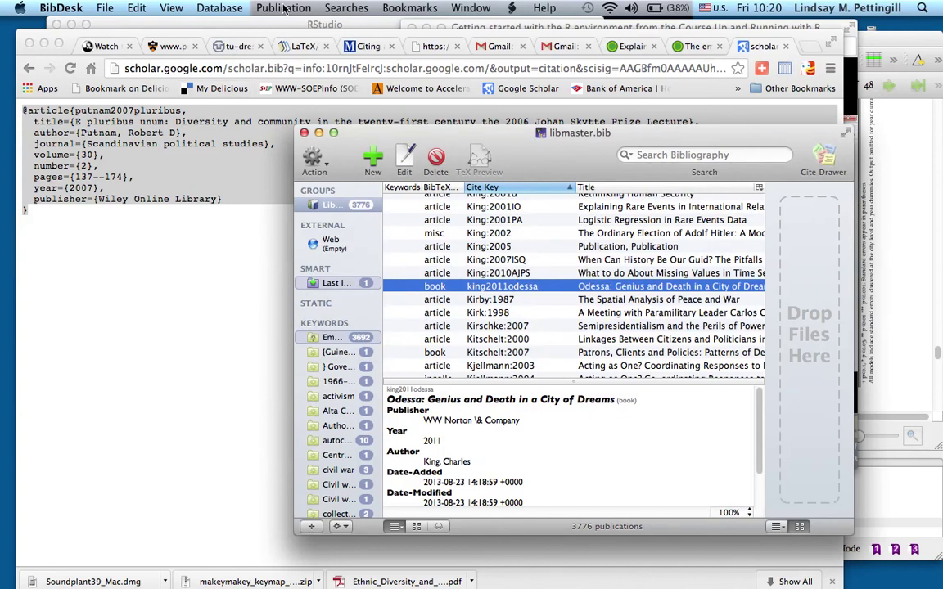
click(282, 8)
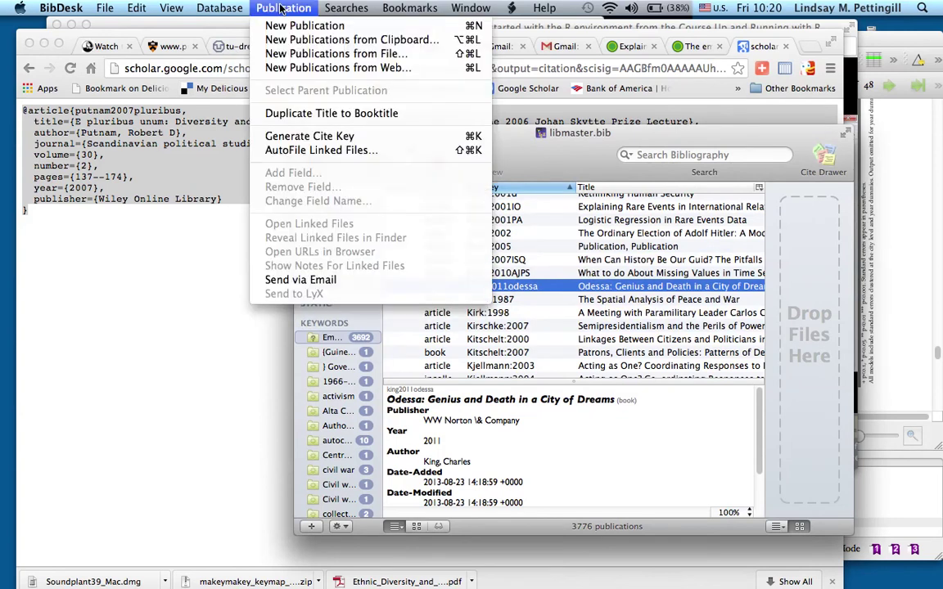
Step: Create the putnam2007pluribus article from the clipboard and open it, showing volume 30, pages 137--174
click(257, 40)
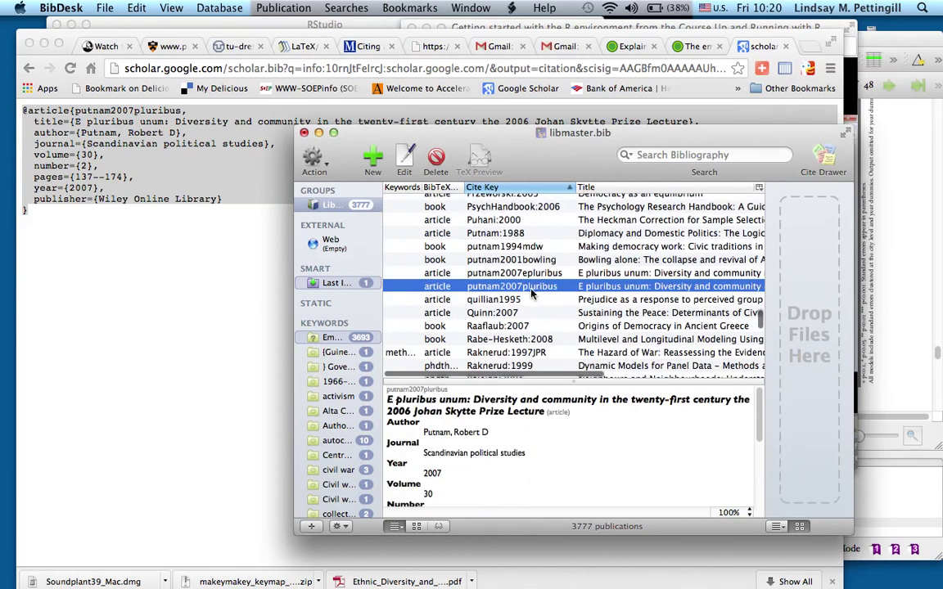
double_click(548, 292)
mouse_move(441, 174)
mouse_down()
mouse_move(496, 330)
mouse_move(478, 335)
mouse_move(448, 190)
mouse_move(424, 173)
mouse_up()
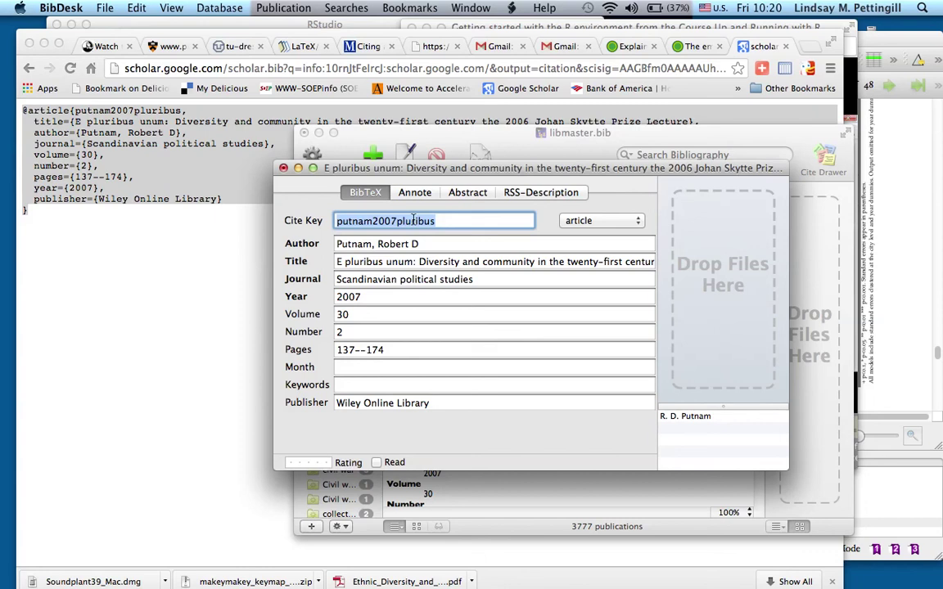
Step: Delete the putnam2007pluribus duplicate, keeping putnam2007epluribus, and save the library
click(284, 169)
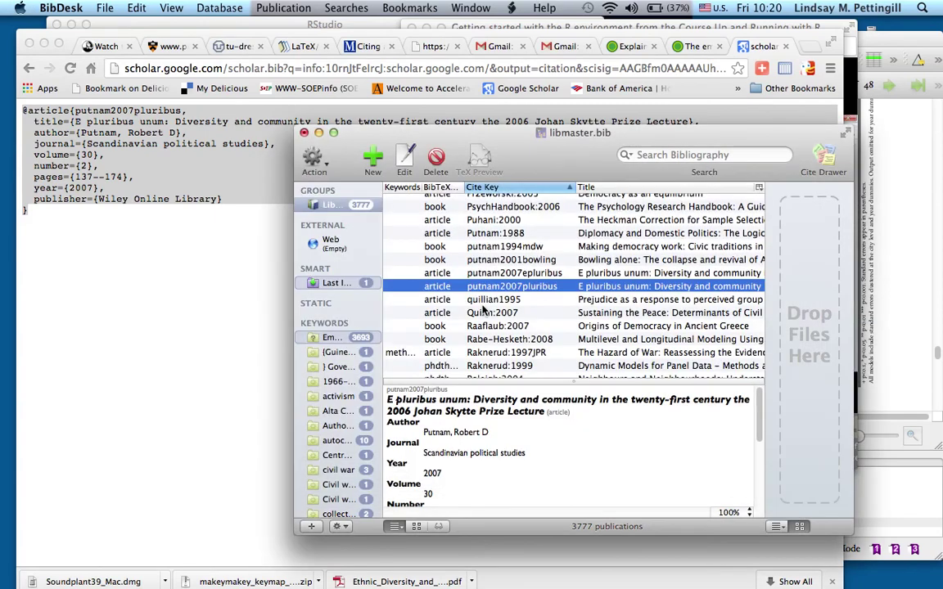
click(436, 159)
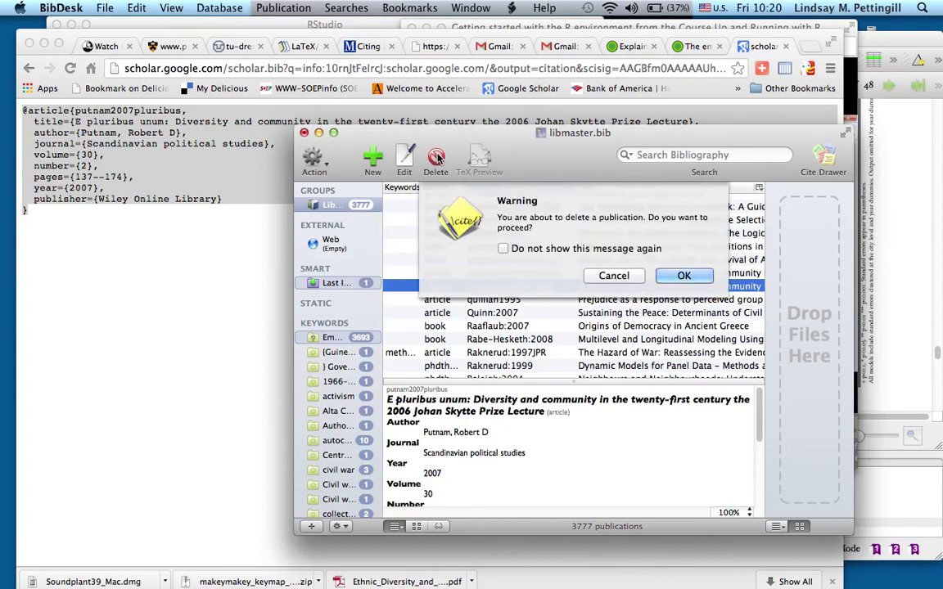
click(685, 276)
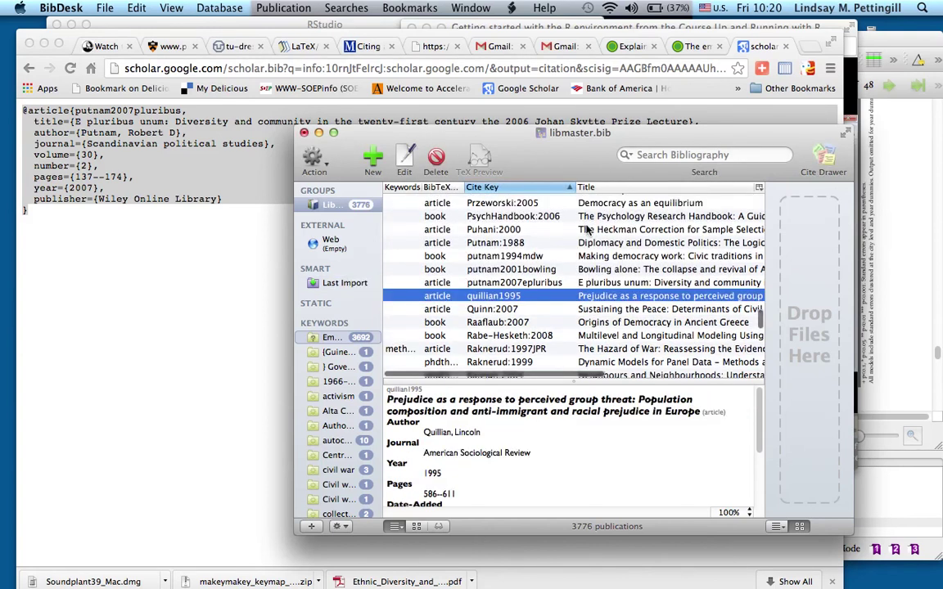
key(super+s)
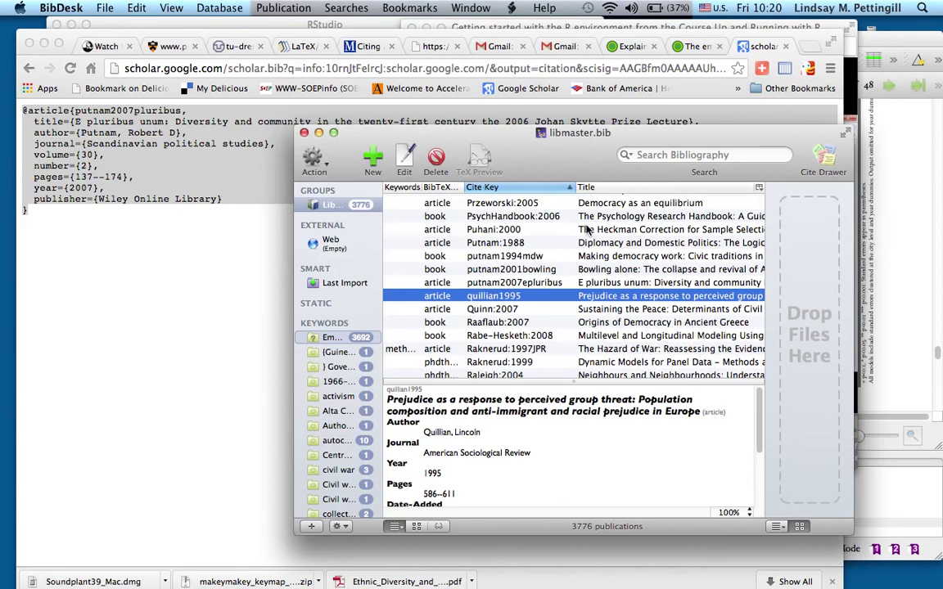